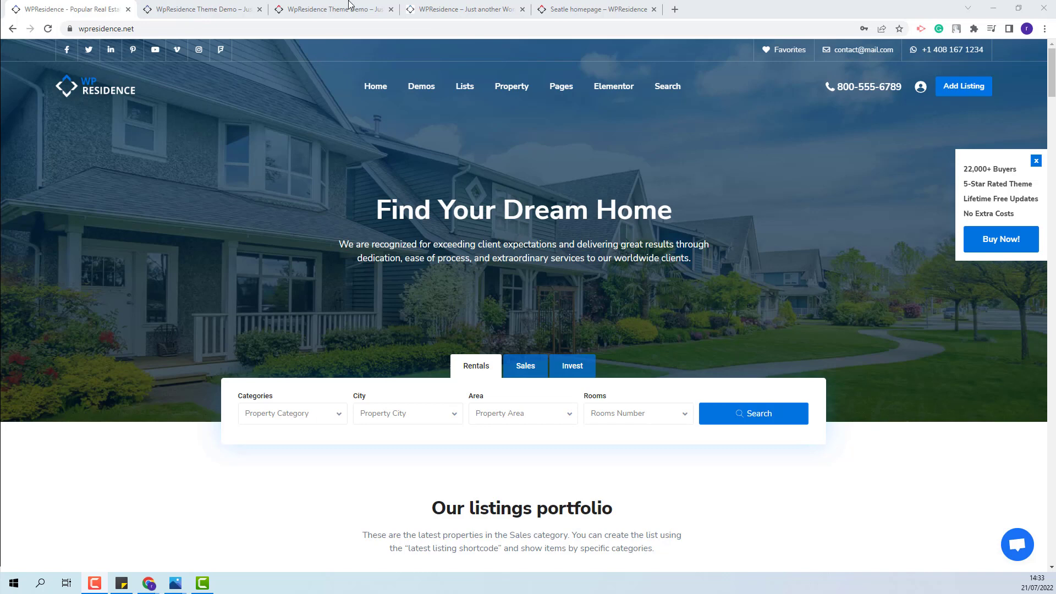
# - Browse the Oakland and Orlando MLS demo homepages, then return to the test site's homepage
pyautogui.click(231, 8)
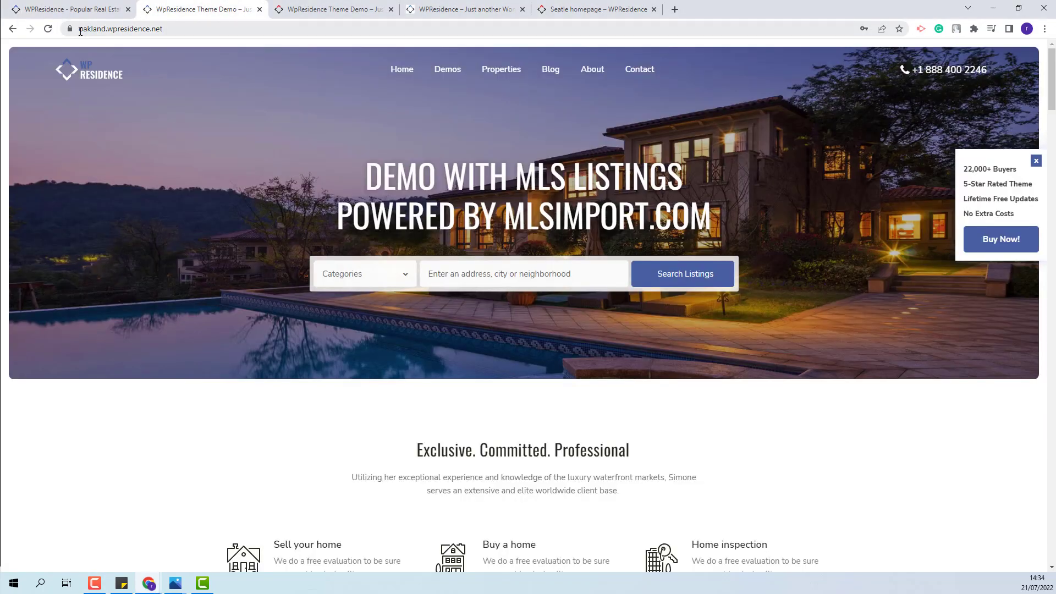
pyautogui.click(346, 8)
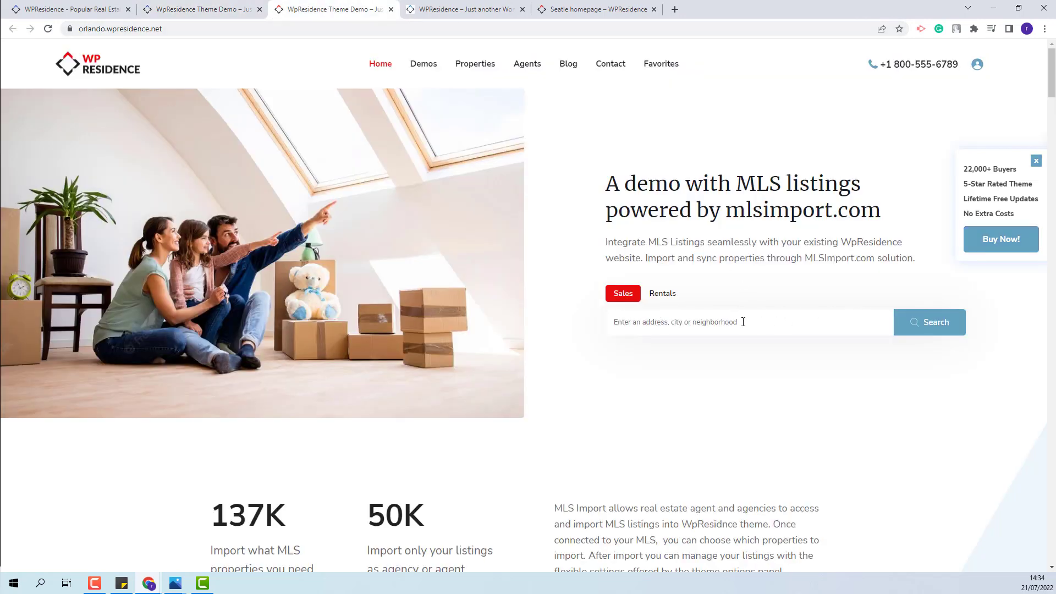
pyautogui.click(502, 12)
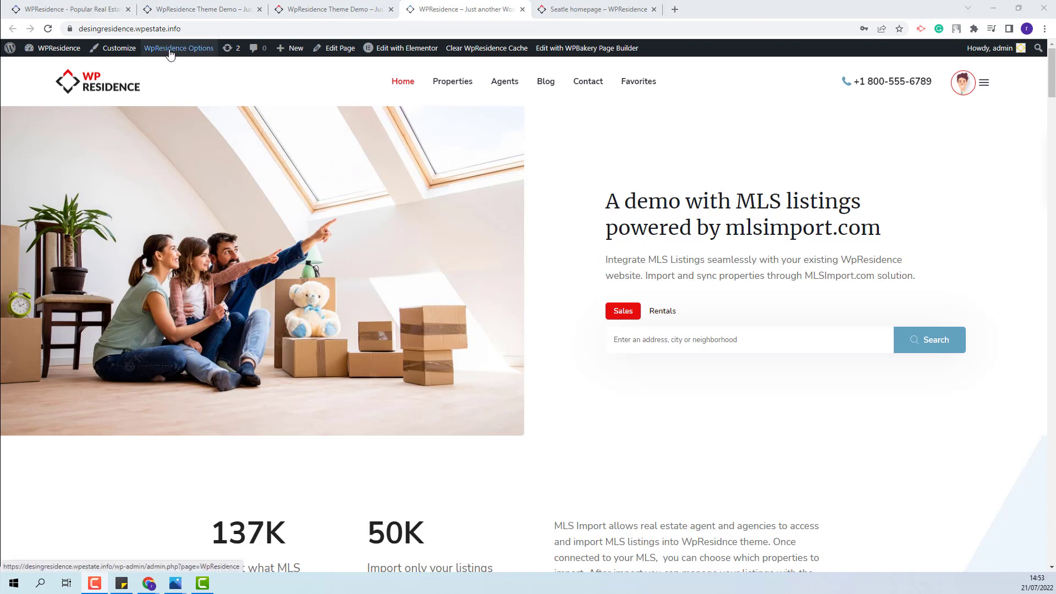
# - Open WpResidence Options from the admin bar in a new browser tab and switch to it
pyautogui.rightClick(181, 51)
pyautogui.click(212, 60)
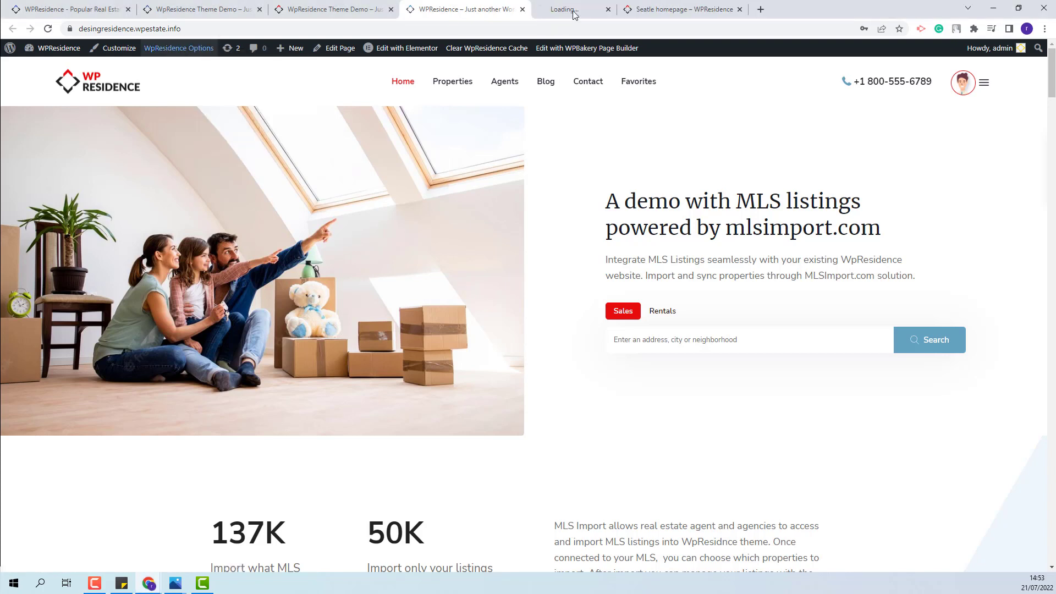
pyautogui.click(599, 9)
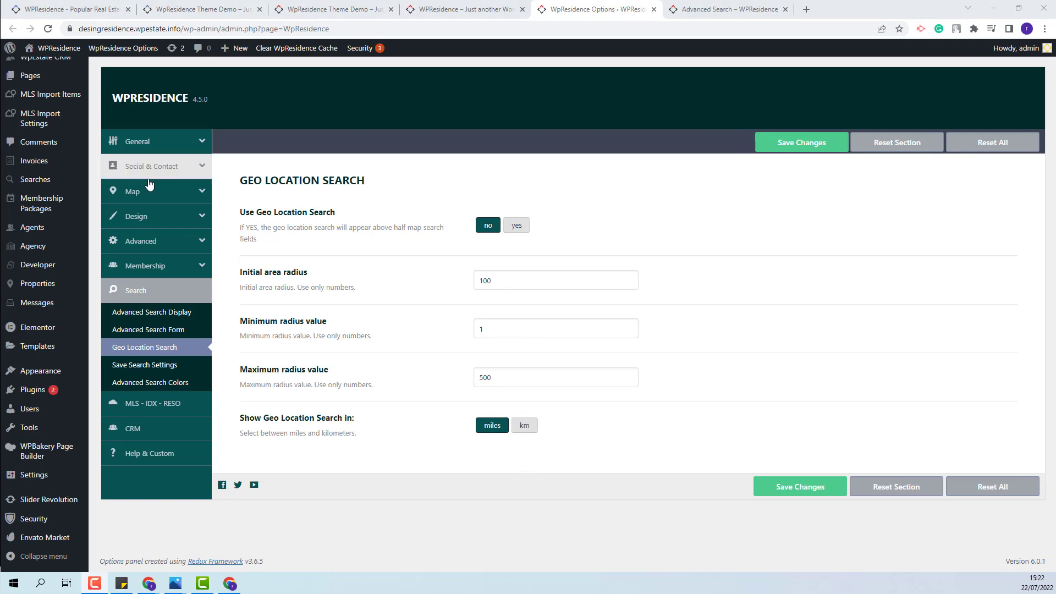
# - Open the map settings section of WPResidence Options
pyautogui.click(132, 192)
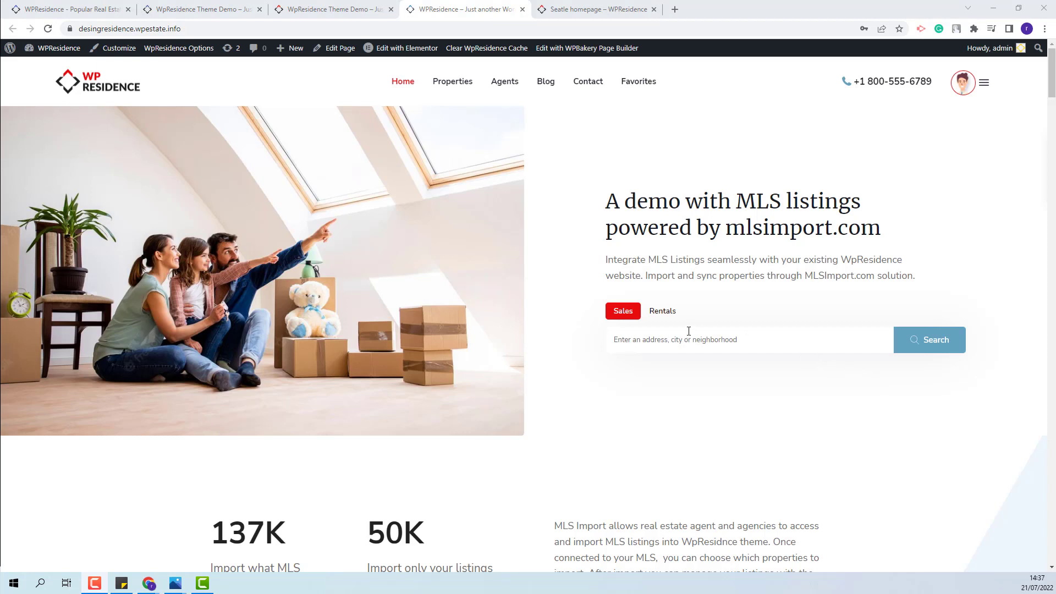
# - Open the homepage in Elementor in a new tab and dismiss the promotional banner
pyautogui.rightClick(410, 52)
pyautogui.click(440, 59)
pyautogui.click(599, 9)
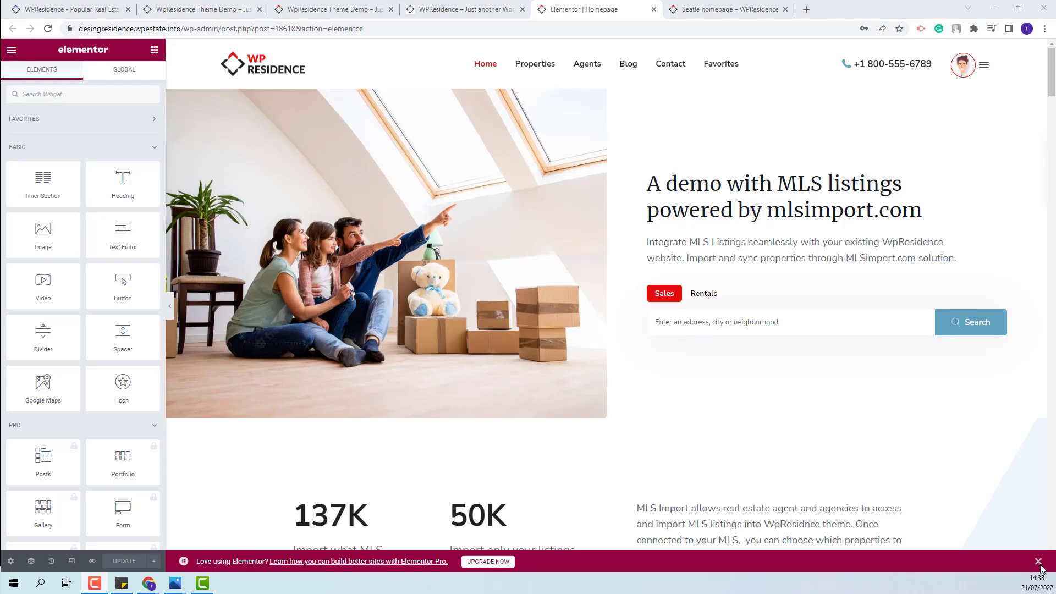
pyautogui.click(1038, 562)
# - Select the Search Form Builder and inspect its Location and Sales address form fields
pyautogui.click(792, 297)
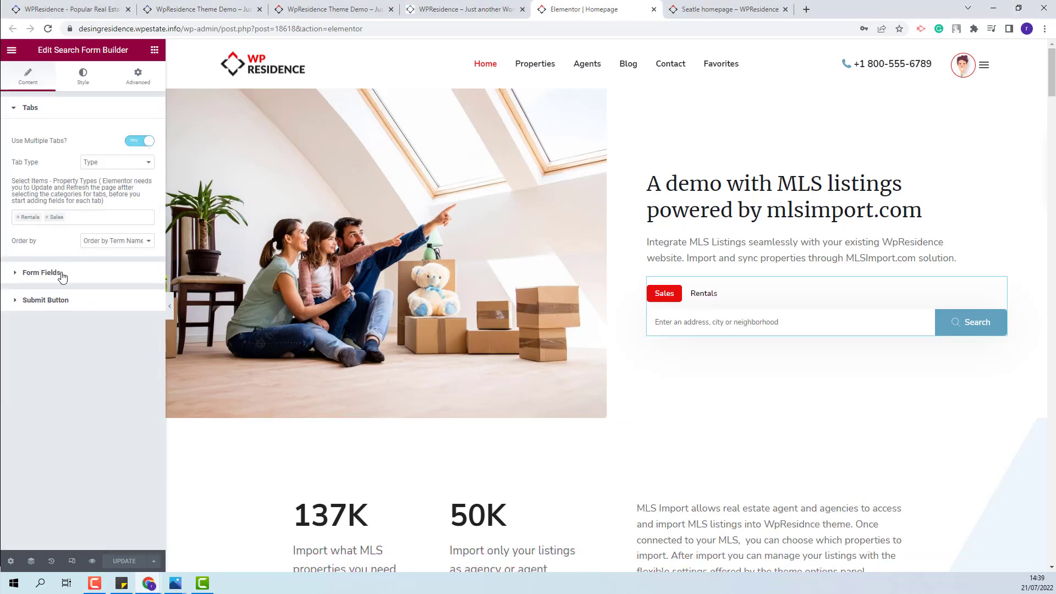
pyautogui.click(41, 273)
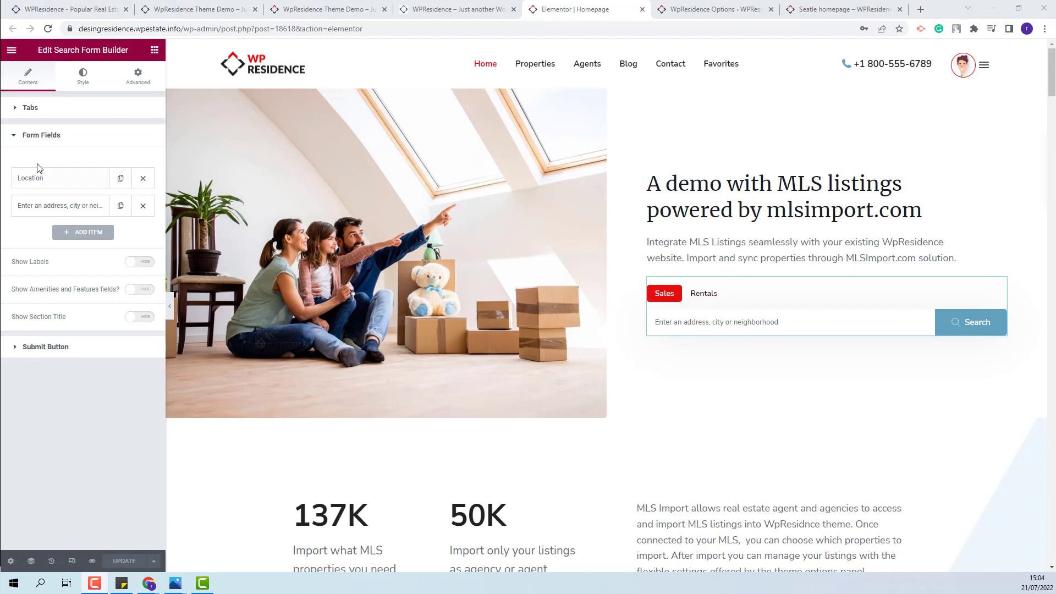
pyautogui.click(47, 179)
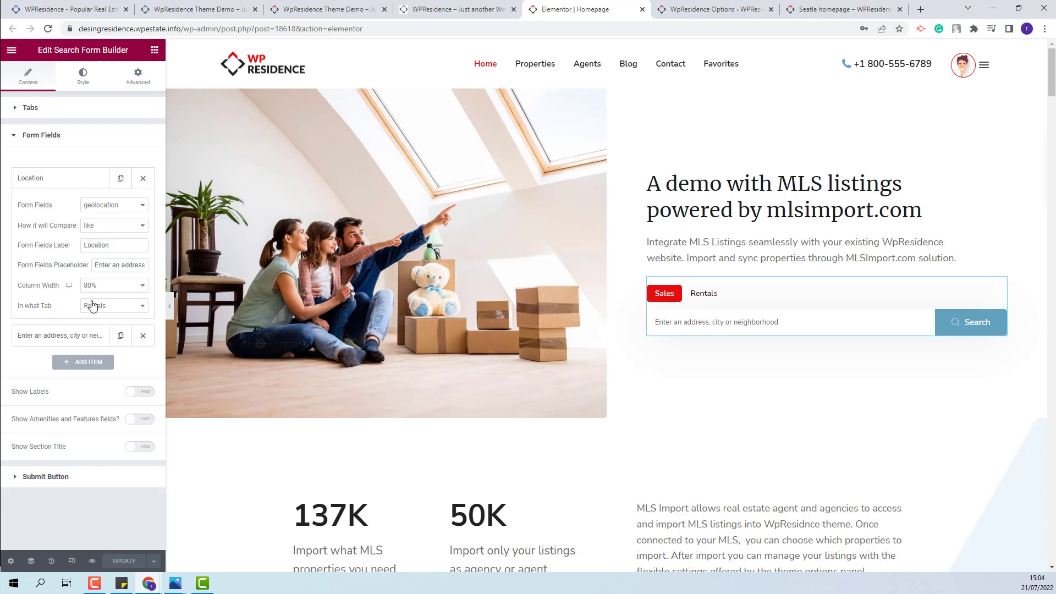
pyautogui.click(64, 336)
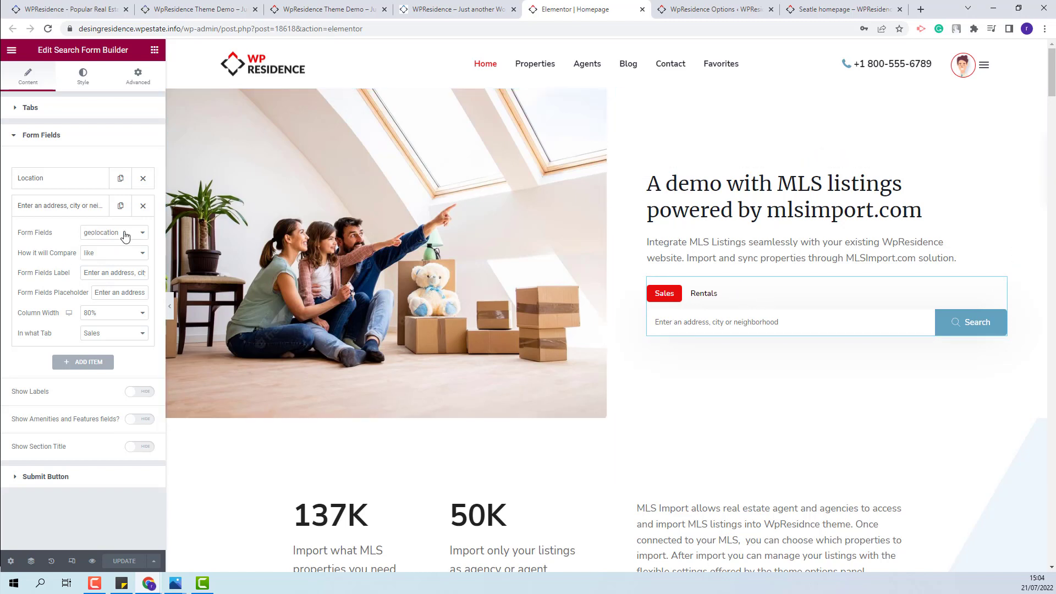
# - Add a third search form field, choose what it searches by, and return to the live site
pyautogui.click(89, 364)
pyautogui.click(105, 263)
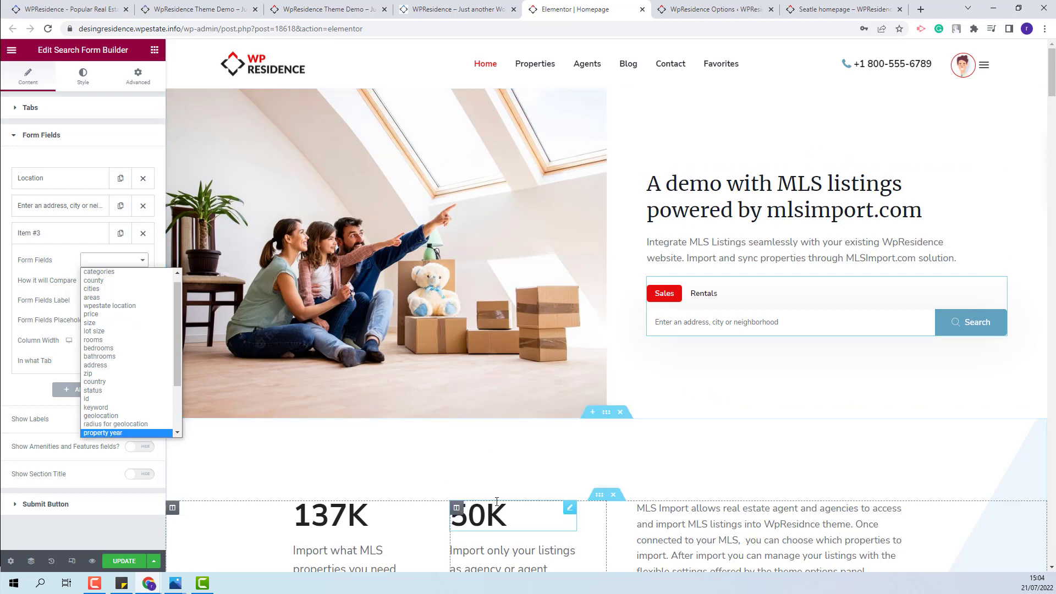
pyautogui.click(468, 6)
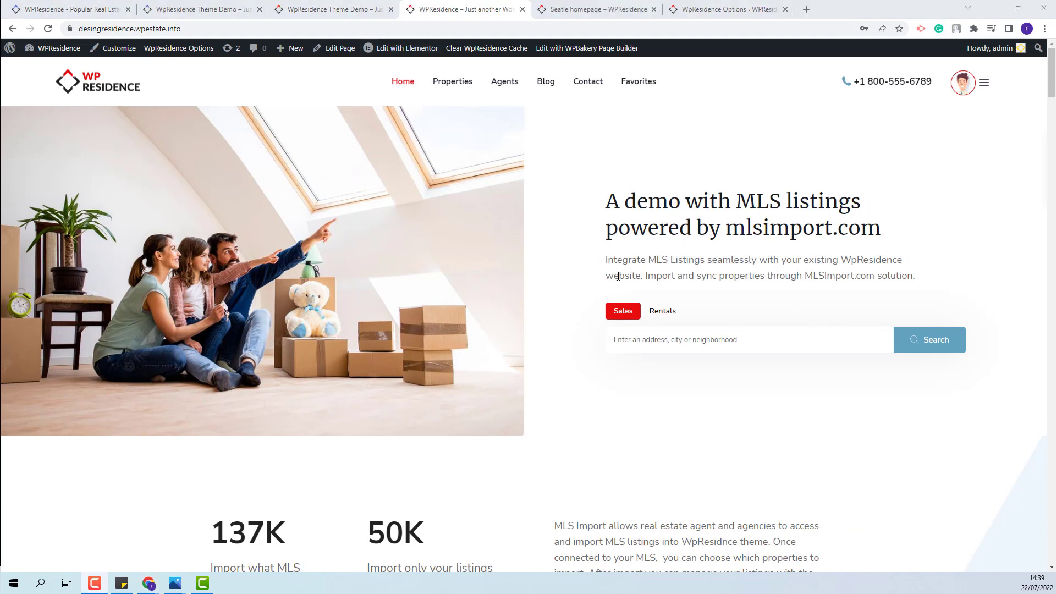
# - Search Rentals for Las Vegas, Clark County, Nevada, United States
pyautogui.click(662, 312)
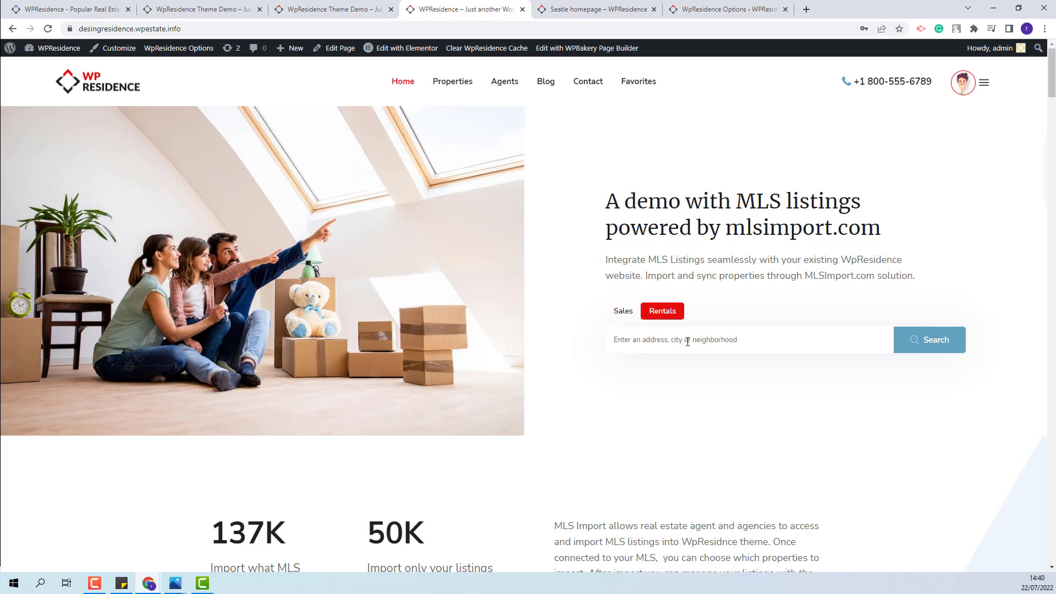
pyautogui.click(687, 341)
pyautogui.write('Las Vegas, Clark County, Nevada, United States')
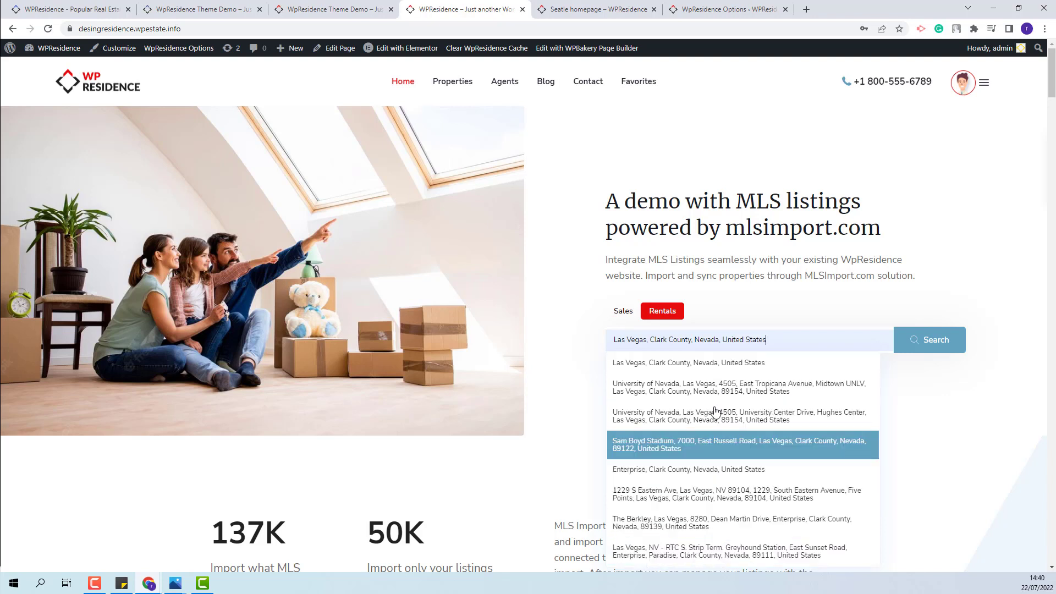
pyautogui.click(714, 364)
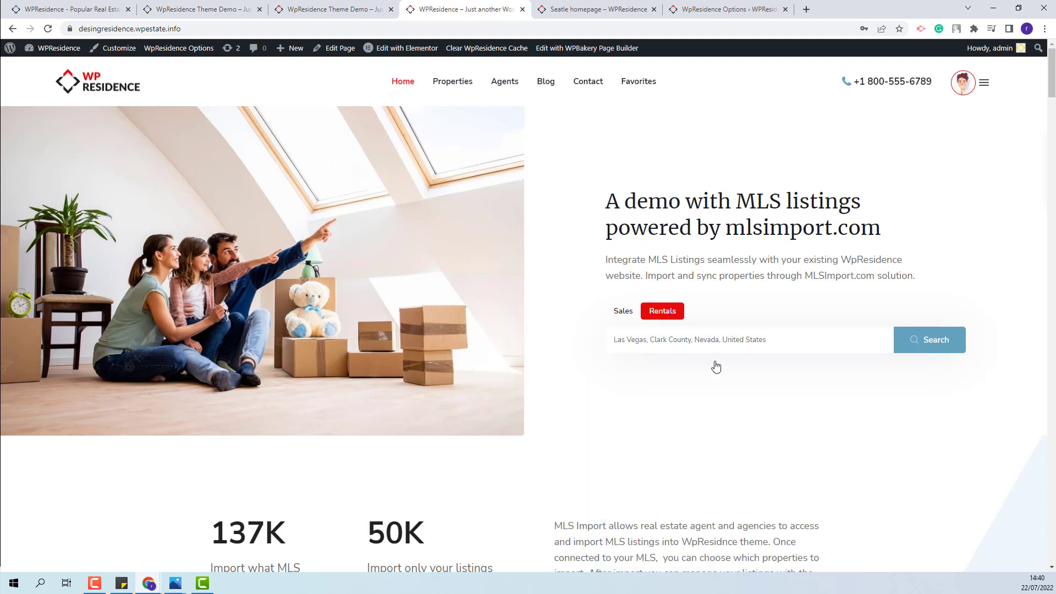
pyautogui.click(933, 339)
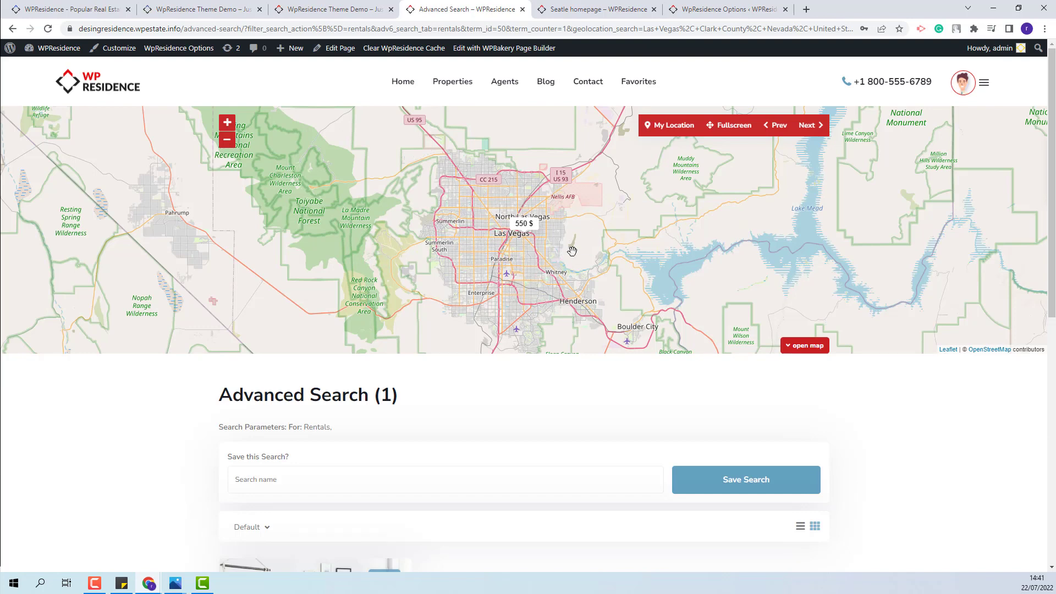
# - Leave the Las Vegas results for the Seatle homepage, then view the Advanced Search Form options
pyautogui.scroll(-1, 570, 246)
pyautogui.scroll(1, 572, 251)
pyautogui.click(572, 10)
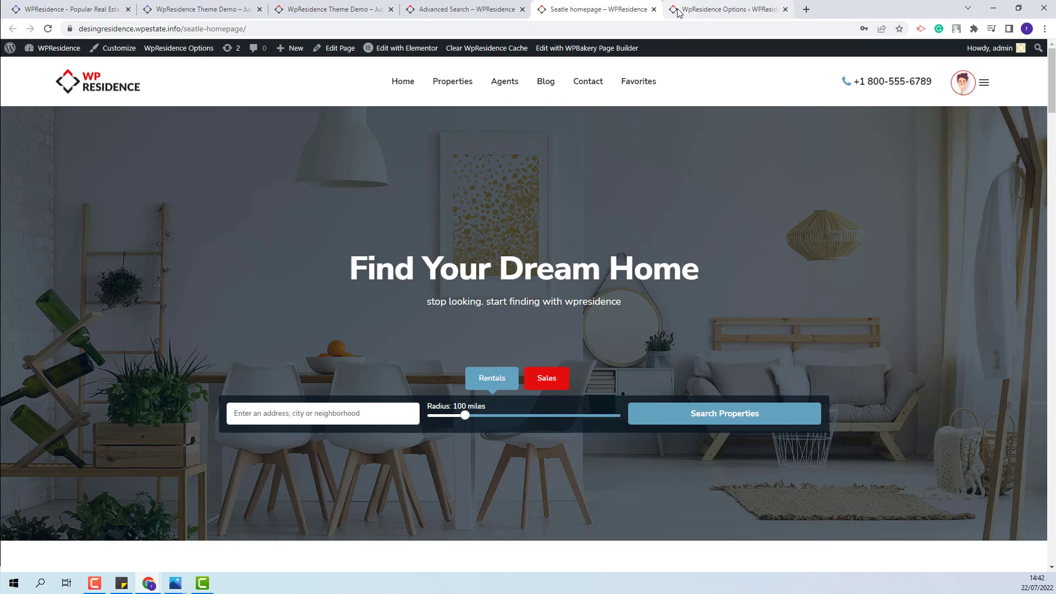
pyautogui.click(726, 9)
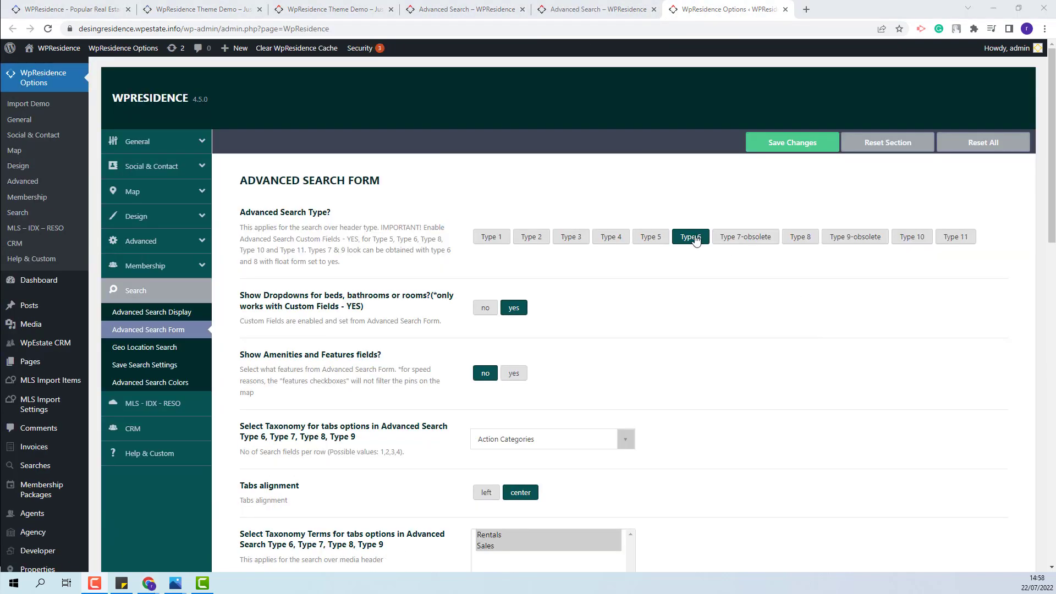
# - Set the Rentals search Spot no 1 to geolocation and Spot no 2 to geolocation_radius
pyautogui.scroll(-2, 696, 239)
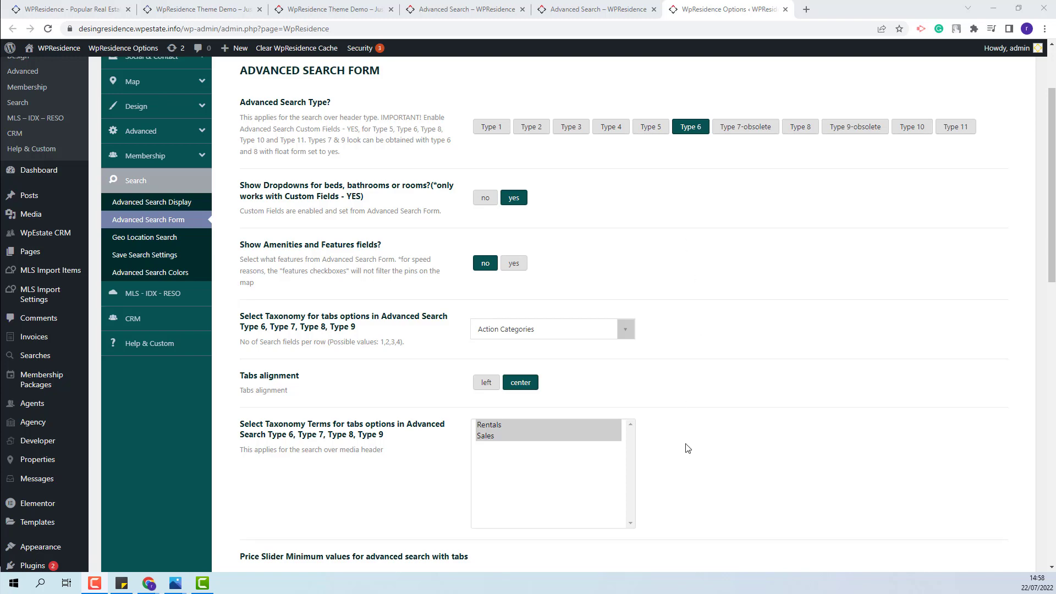
pyautogui.scroll(-6, 679, 436)
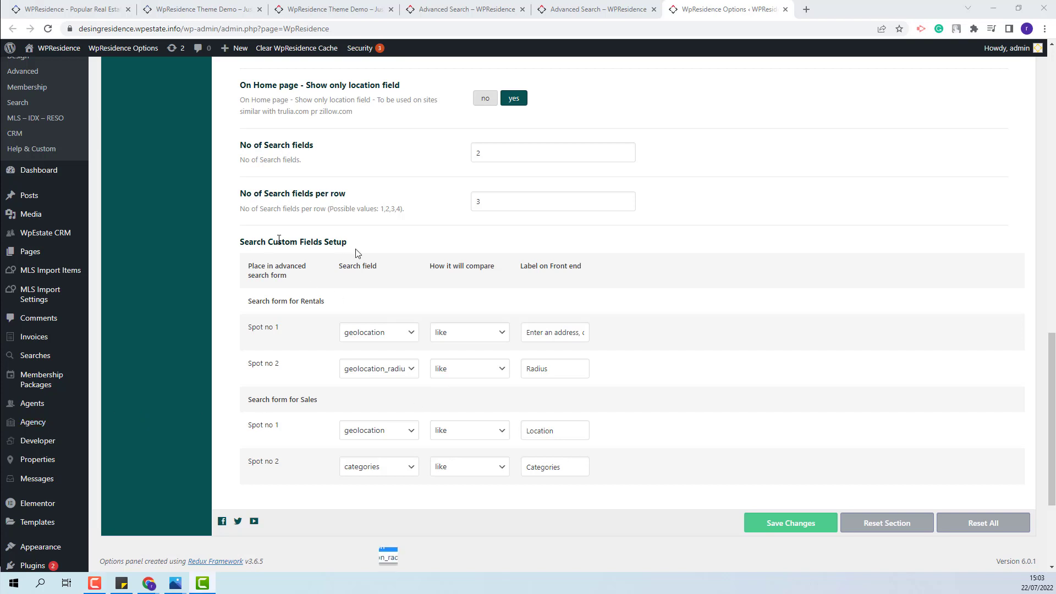
pyautogui.click(379, 334)
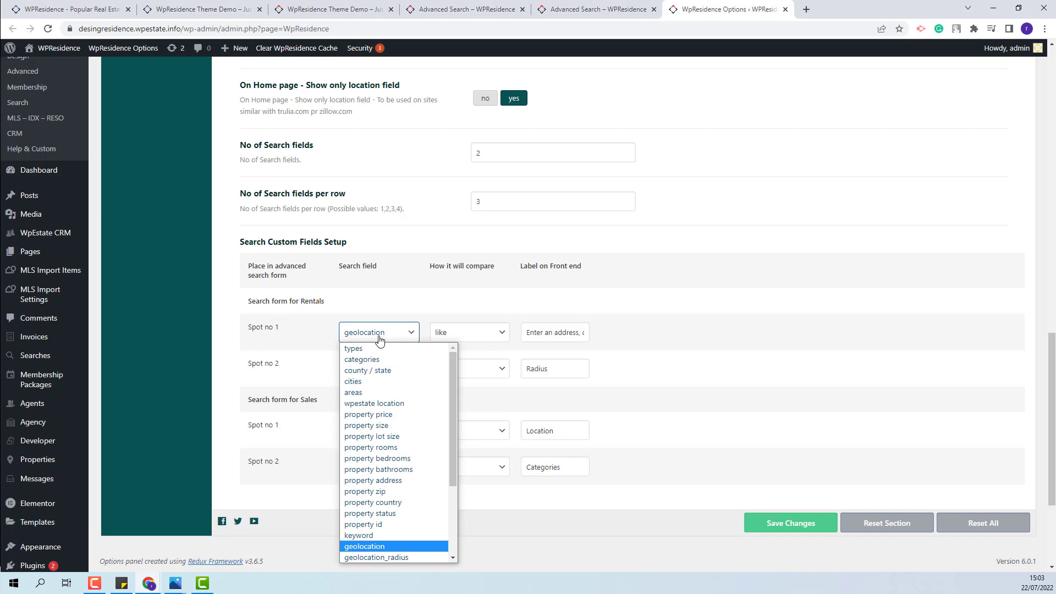
pyautogui.click(380, 546)
pyautogui.click(397, 377)
pyautogui.click(397, 377)
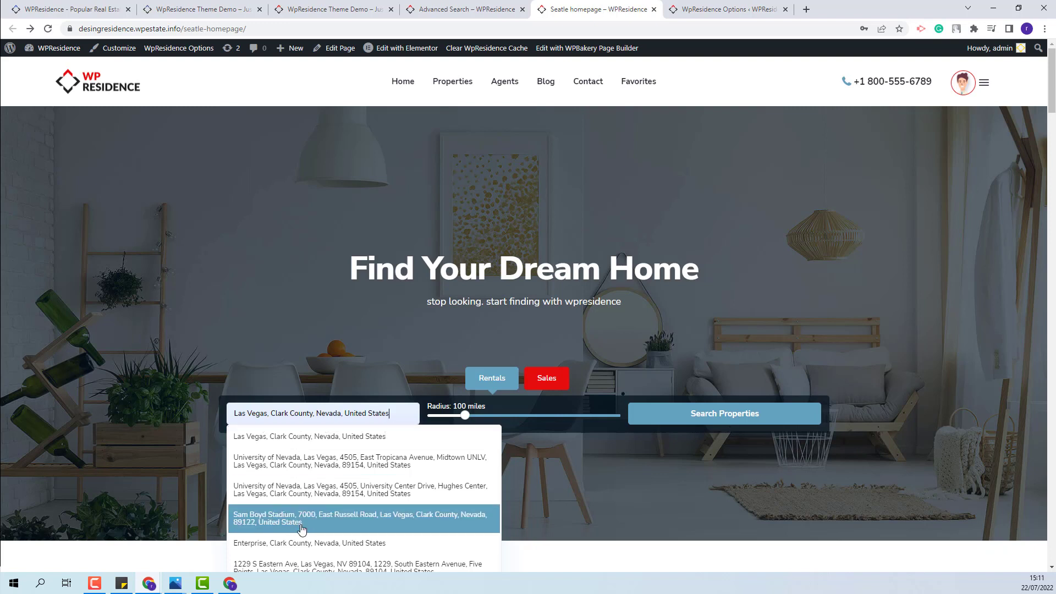
# - Pick the Las Vegas, Clark County, Nevada suggestion and drag the Radius from 100 to 133 miles
pyautogui.click(304, 439)
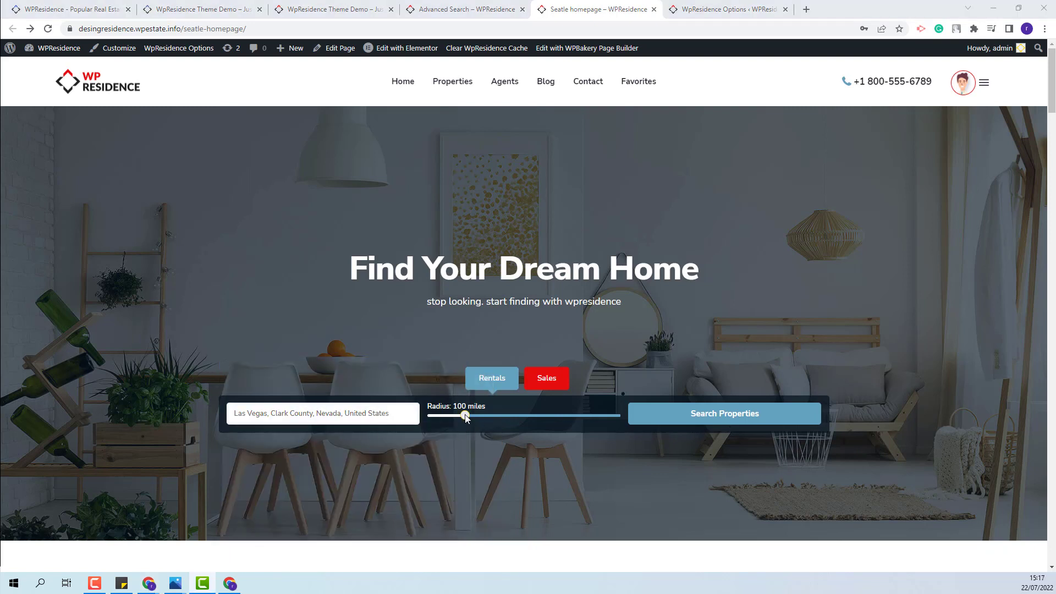
pyautogui.moveTo(465, 415)
pyautogui.mouseDown()
pyautogui.moveTo(516, 419)
pyautogui.moveTo(457, 416)
pyautogui.moveTo(491, 418)
pyautogui.moveTo(458, 417)
pyautogui.moveTo(479, 417)
pyautogui.mouseUp()
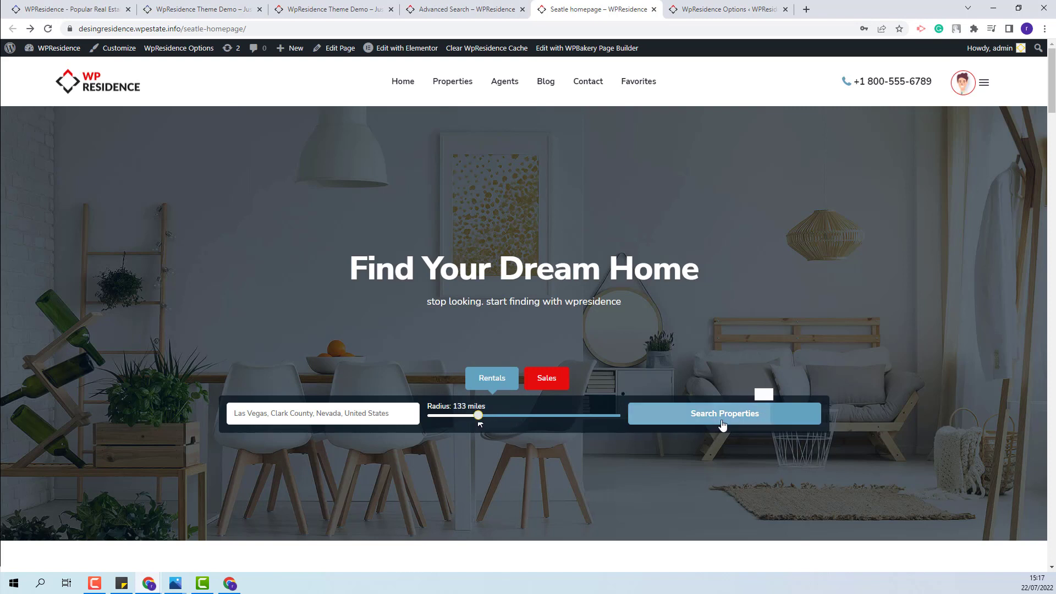